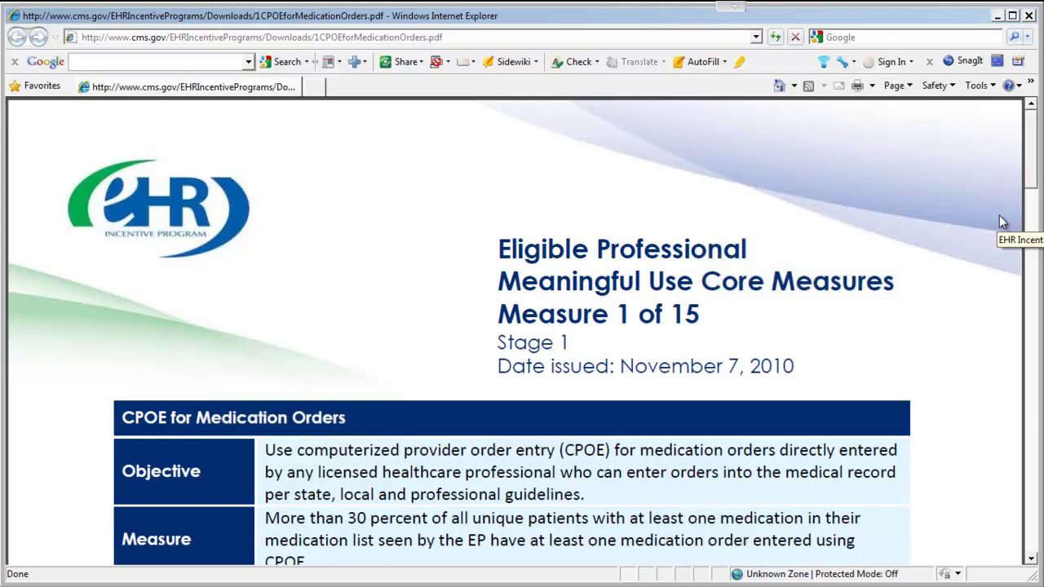
Read the CPOE for Medication Orders measure document from the objective through the additional information
scroll(1002, 223, "down", 1)
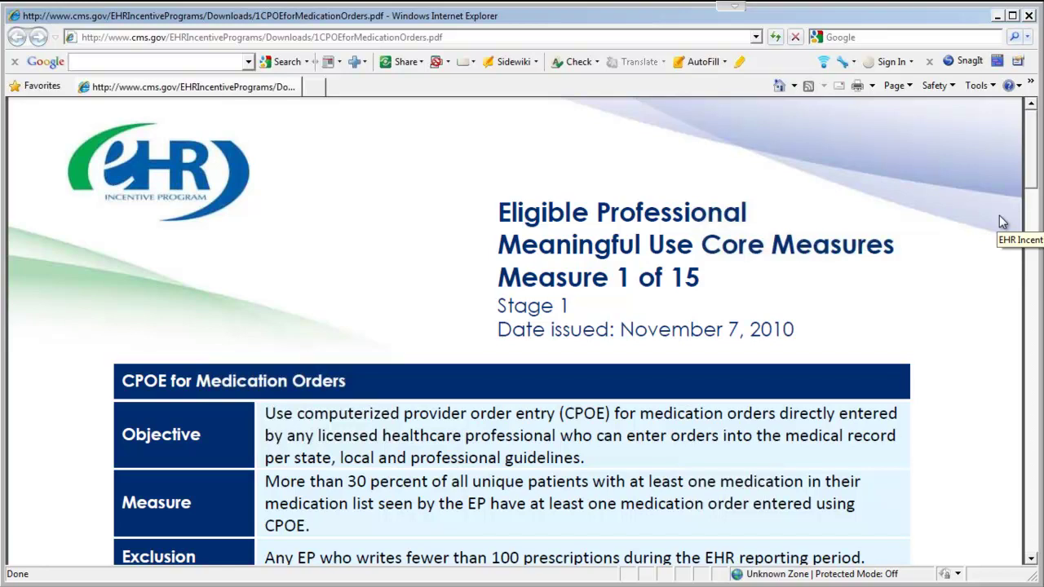
scroll(1003, 222, "down", 5)
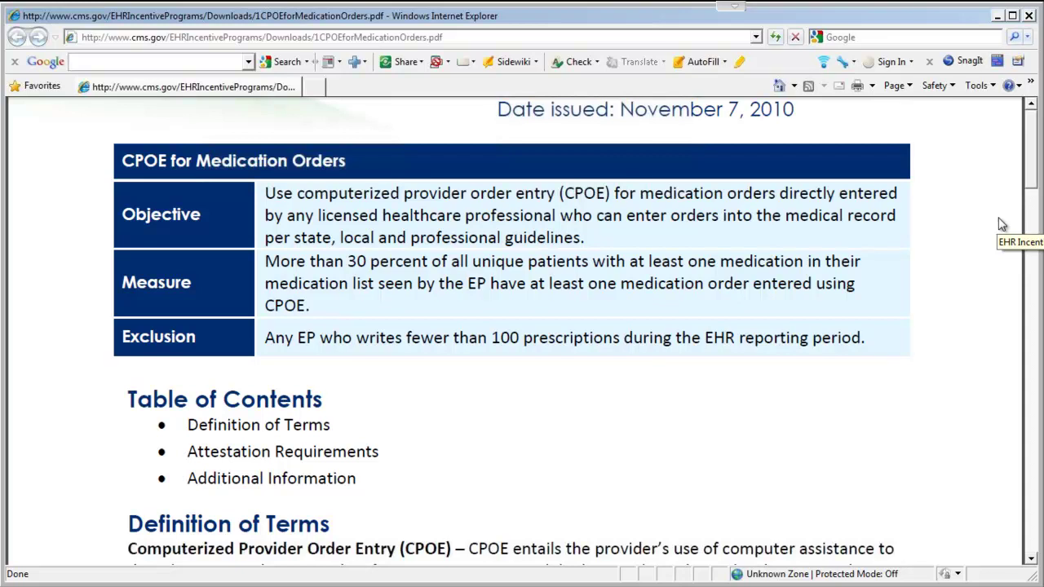
scroll(1004, 227, "down", 3)
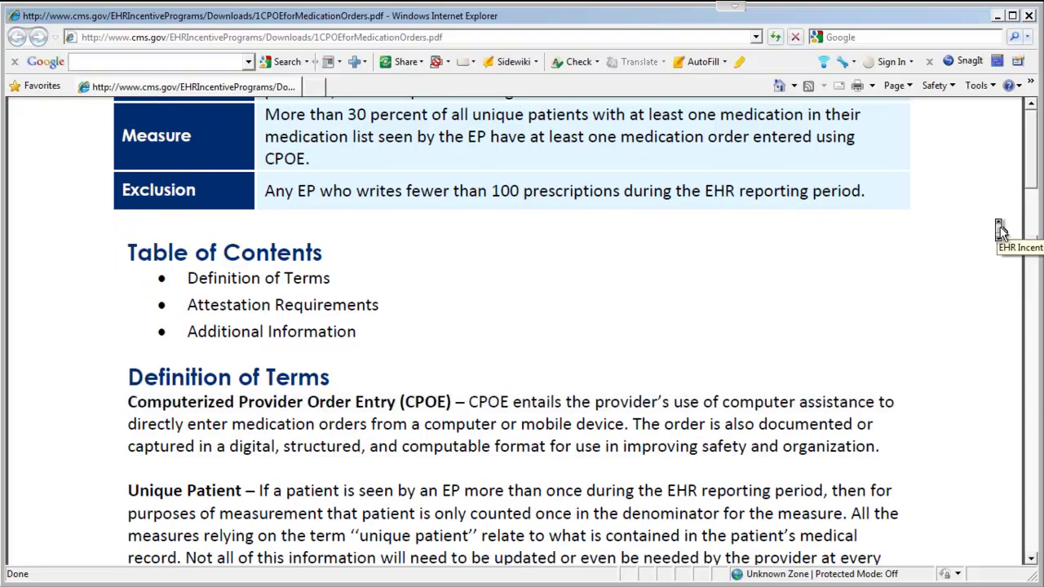
scroll(1003, 232, "down", 3)
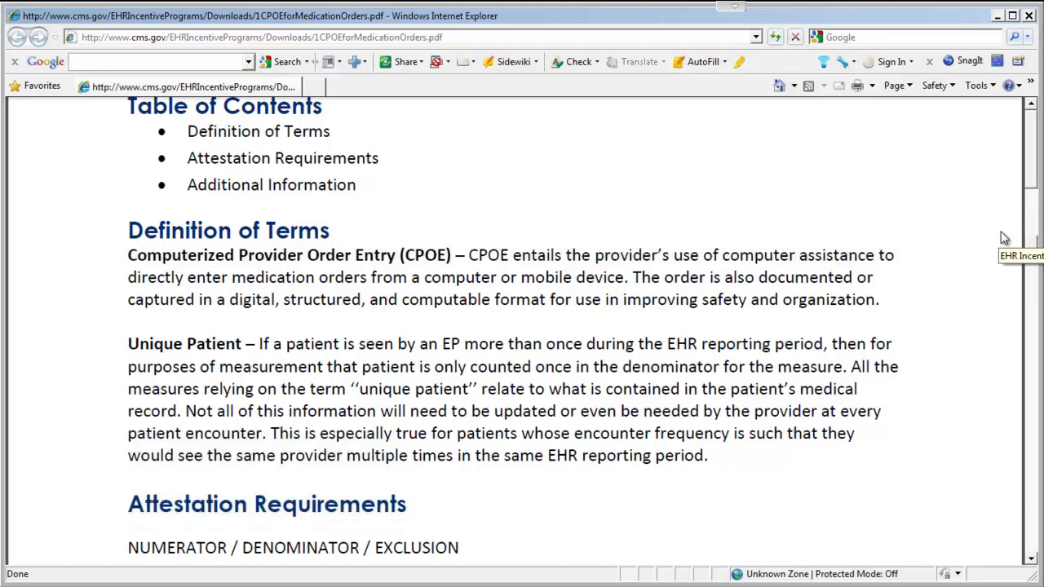
scroll(1004, 237, "down", 3)
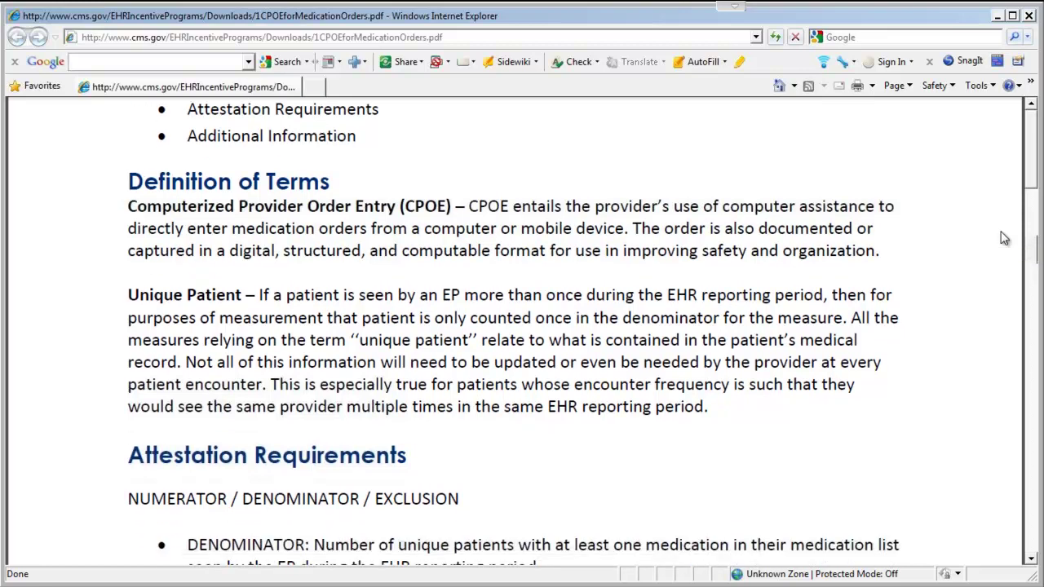
scroll(1004, 237, "down", 3)
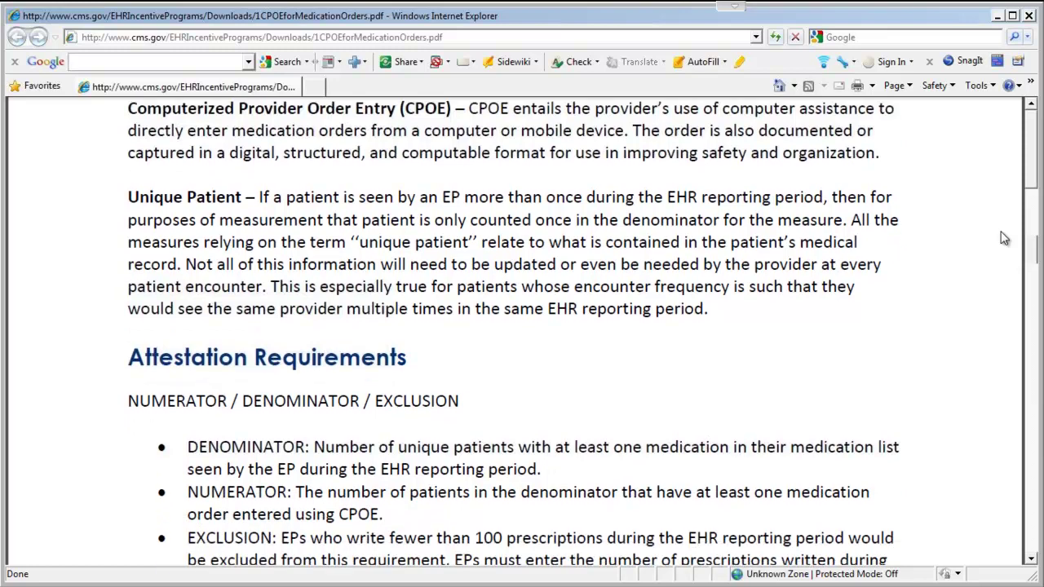
scroll(1004, 237, "down", 3)
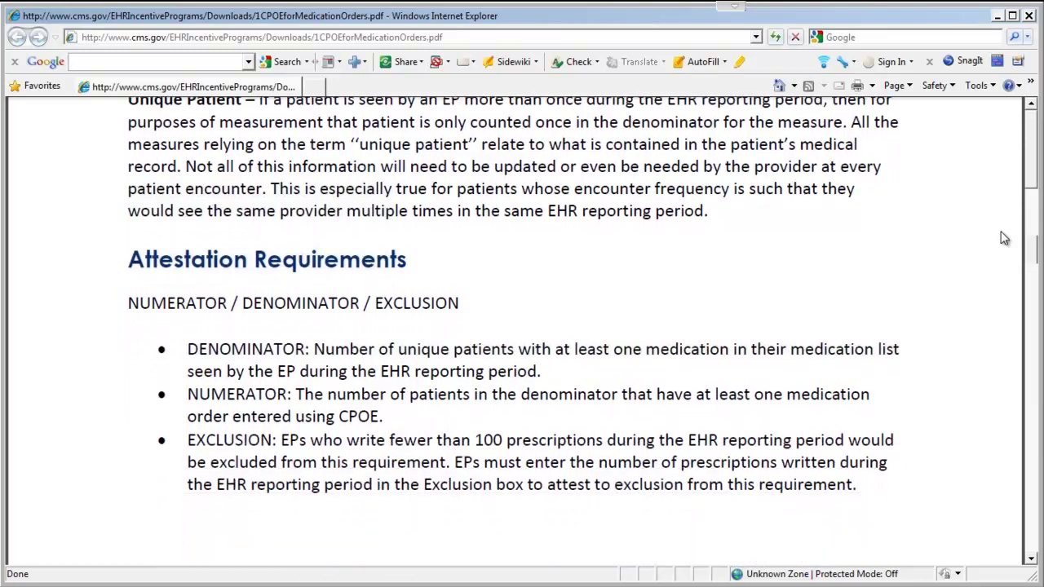
scroll(1004, 237, "down", 1)
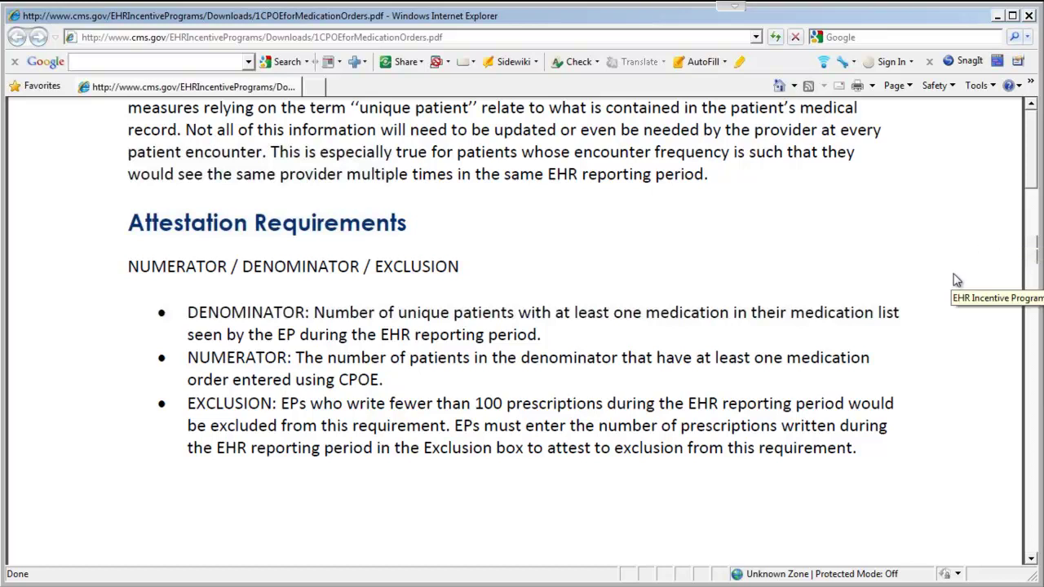
scroll(957, 280, "down", 5)
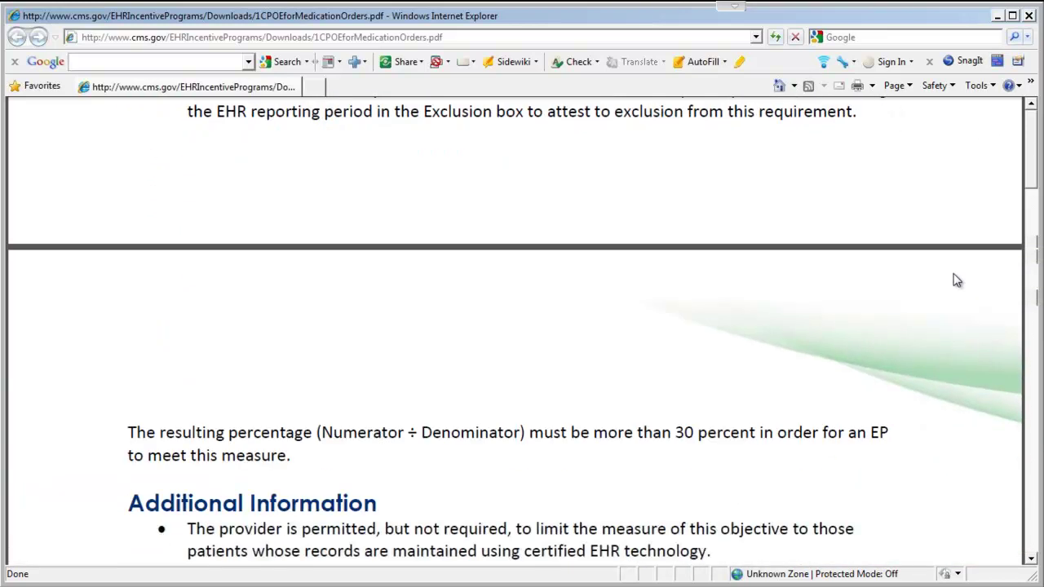
scroll(957, 280, "down", 4)
scroll(957, 279, "down", 1)
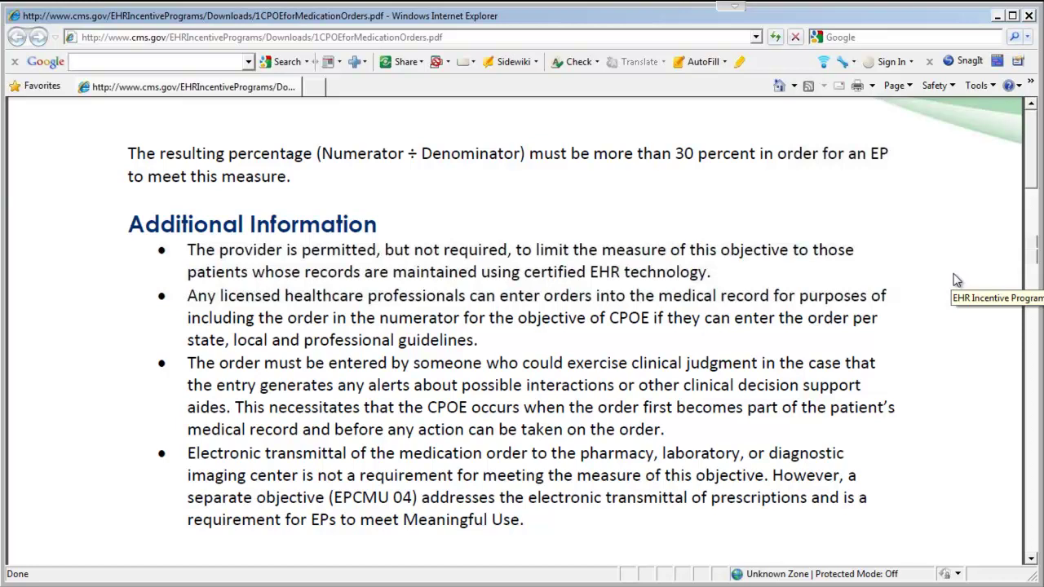
key("Home")
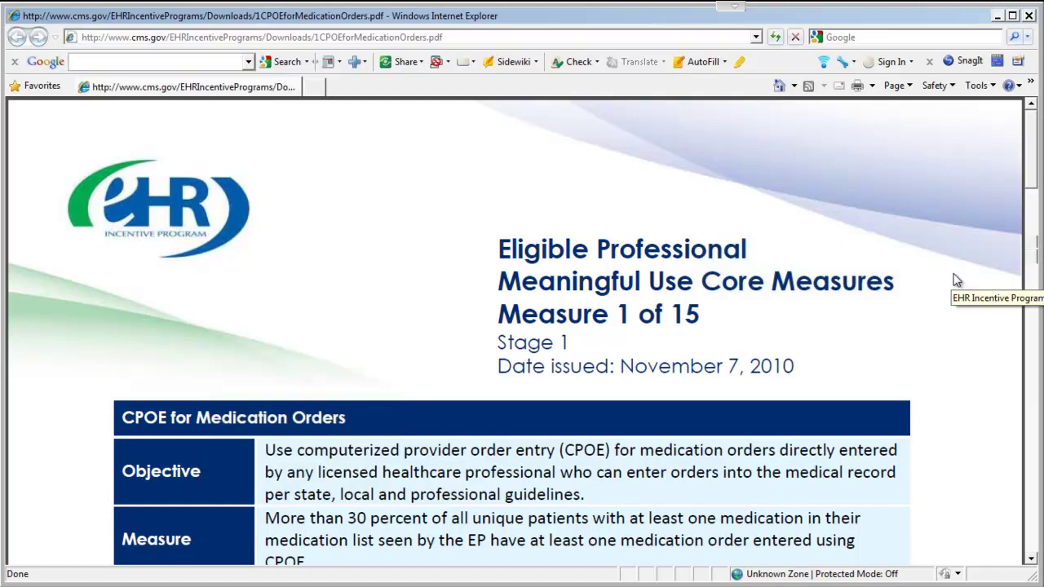
key("Scroll_Lock")
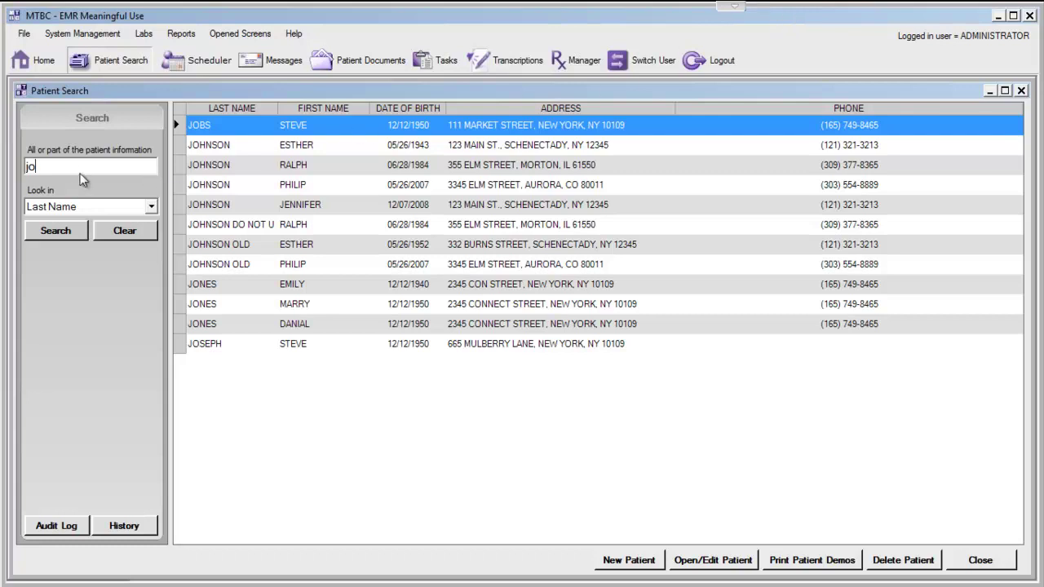
Search the patient records by a full last name
key("BackSpace")
key("BackSpace")
type("smith")
key("Return")
Search for a patient by partial last and first name and open the first matching record
double_click(84, 168)
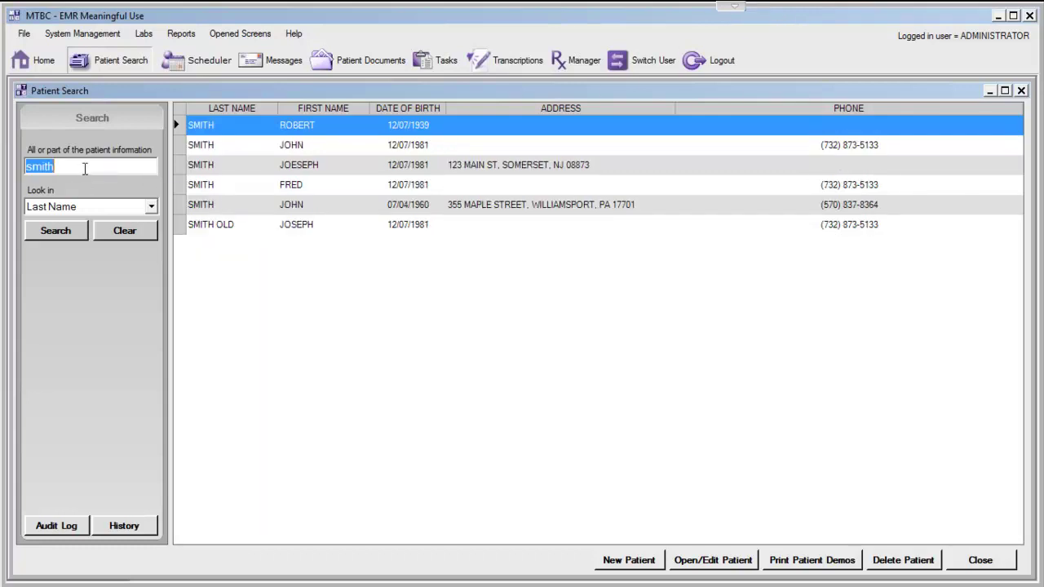
left_click(152, 207)
left_click(152, 207)
double_click(128, 169)
type("joe")
key("BackSpace")
type("est")
key("Return")
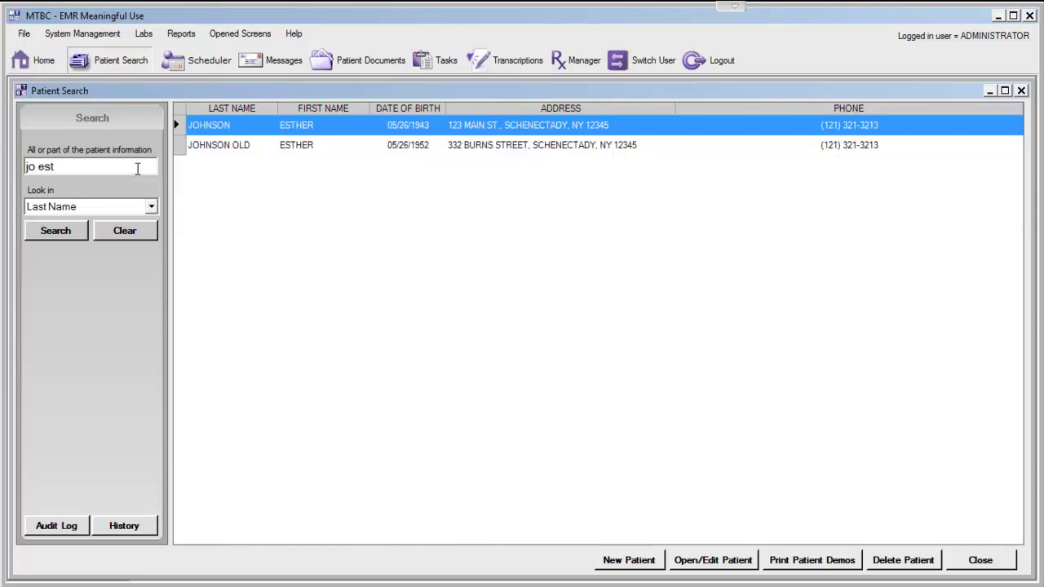
double_click(306, 130)
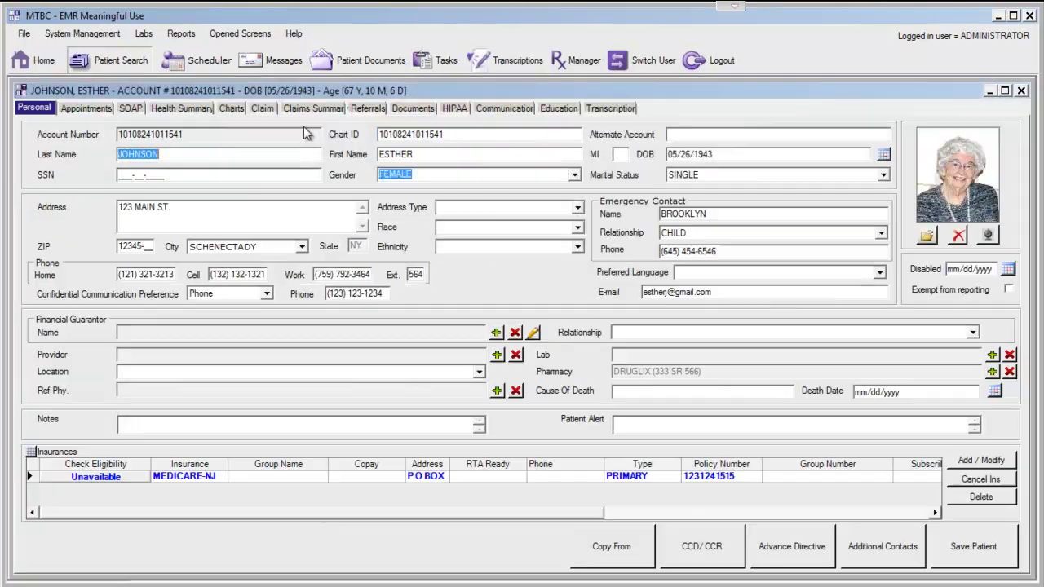
Create a new chart for the patient and open its Plan of Care section
left_click(232, 108)
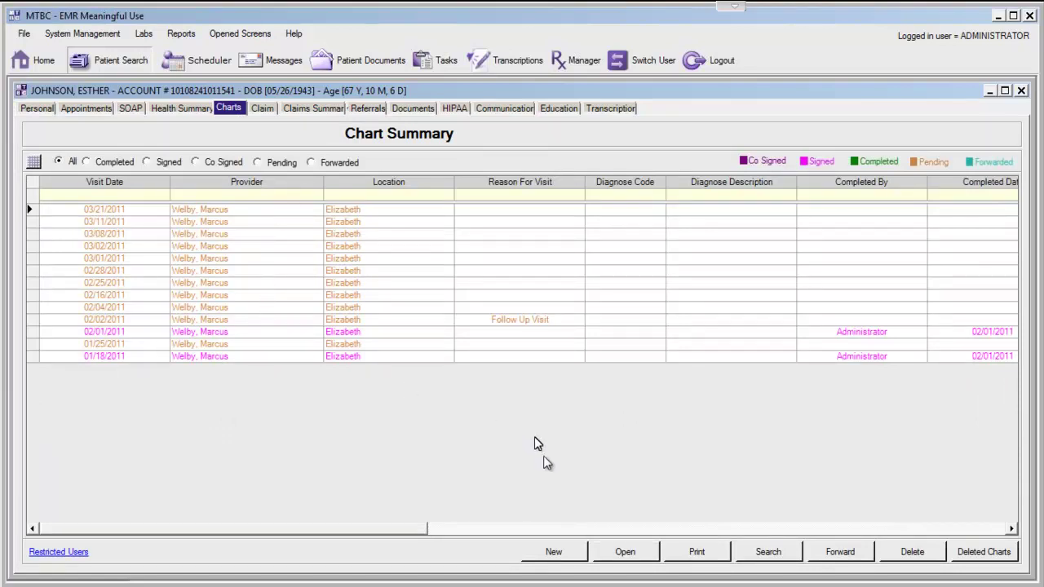
left_click(564, 547)
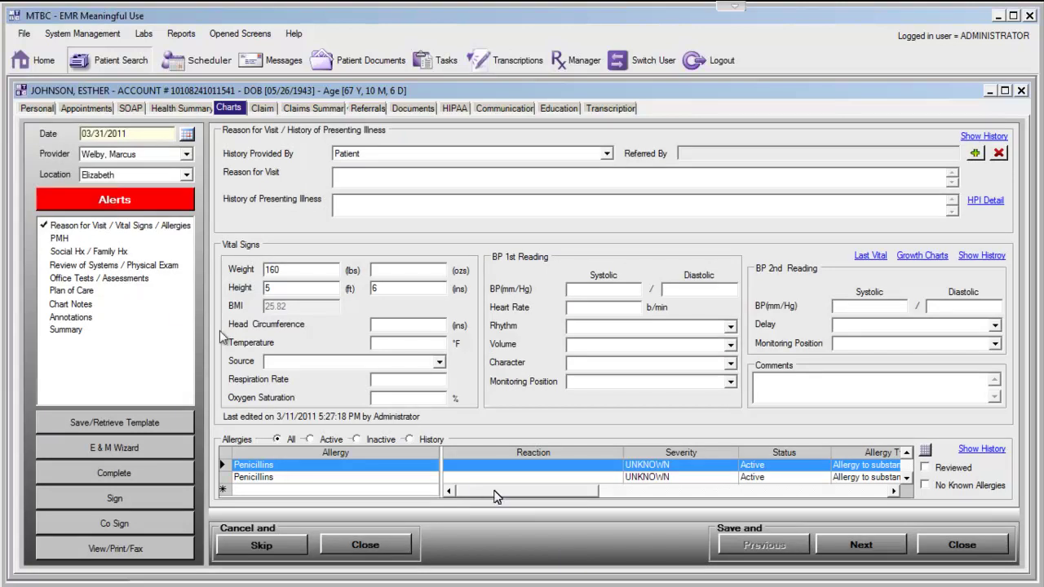
left_click(85, 292)
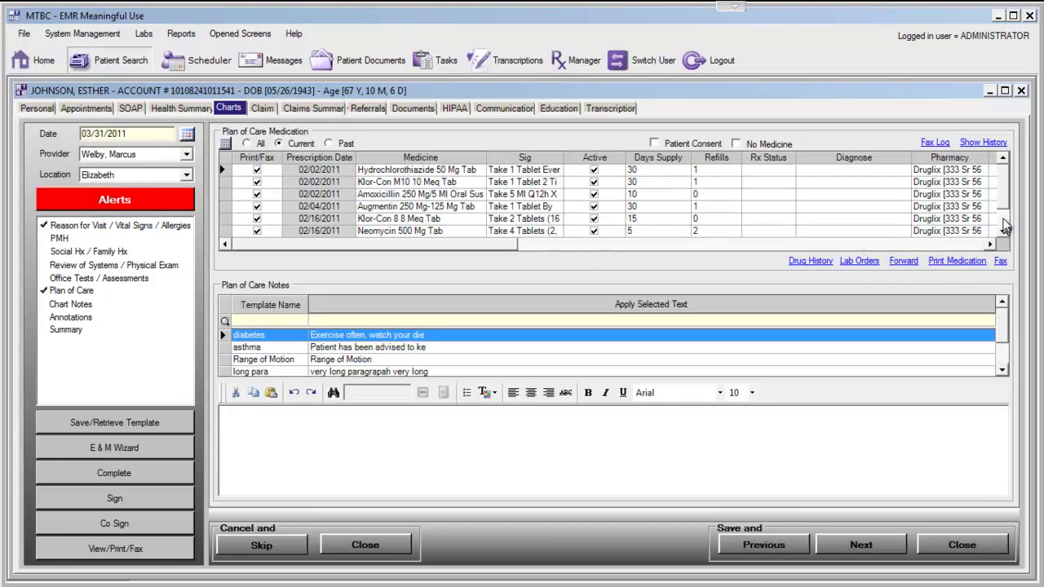
Start a new Plan of Care medication entry without a benefit plan and set its type to Prescription
scroll(1005, 226, "down", 1)
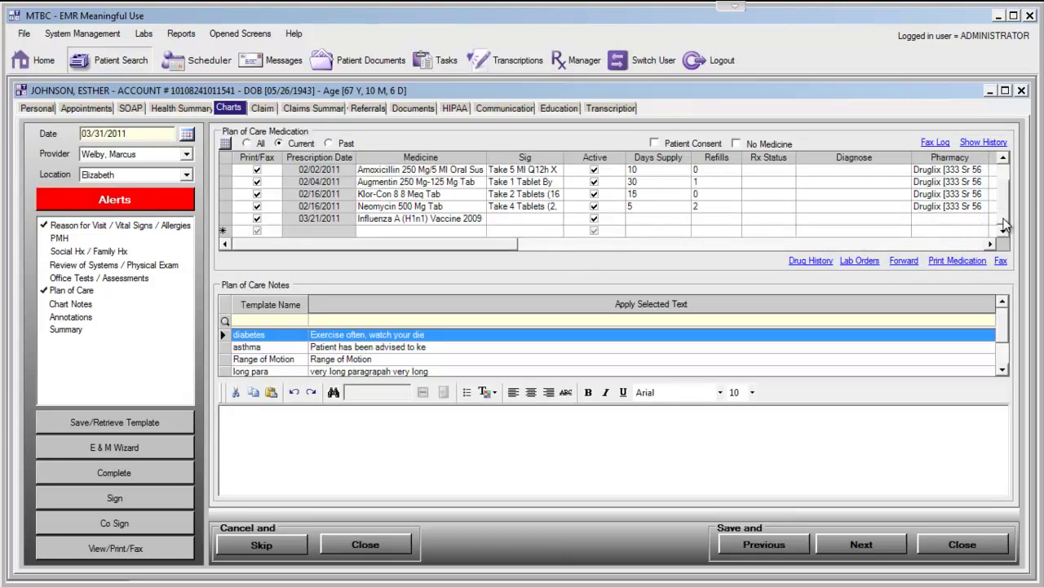
left_click(481, 231)
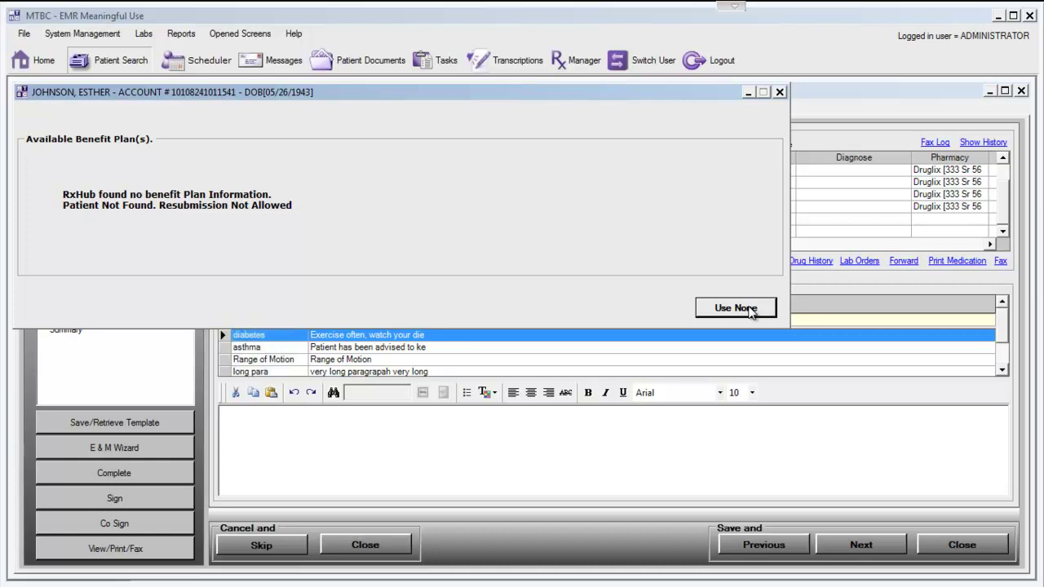
left_click(751, 310)
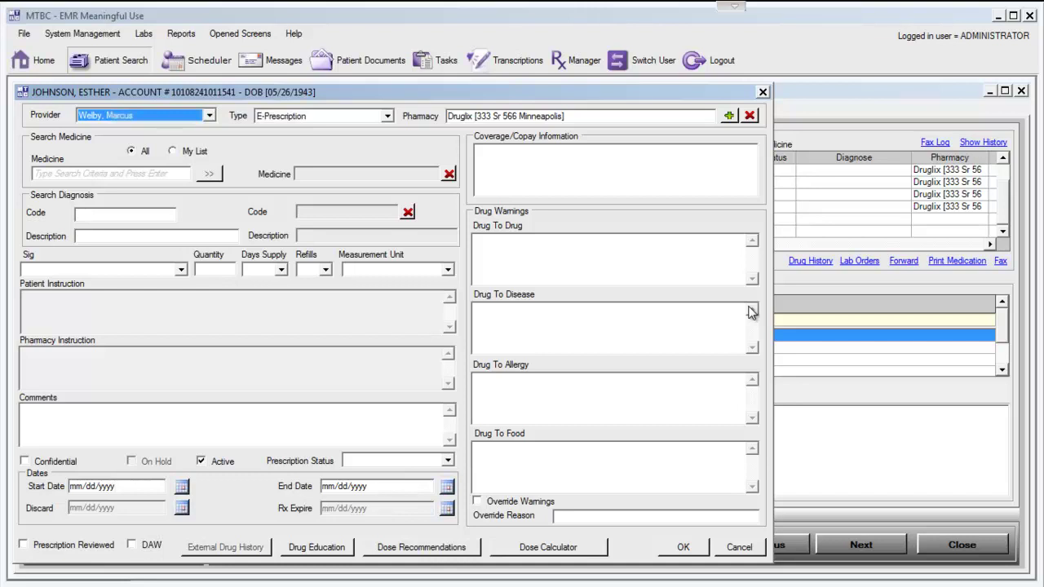
left_click(389, 119)
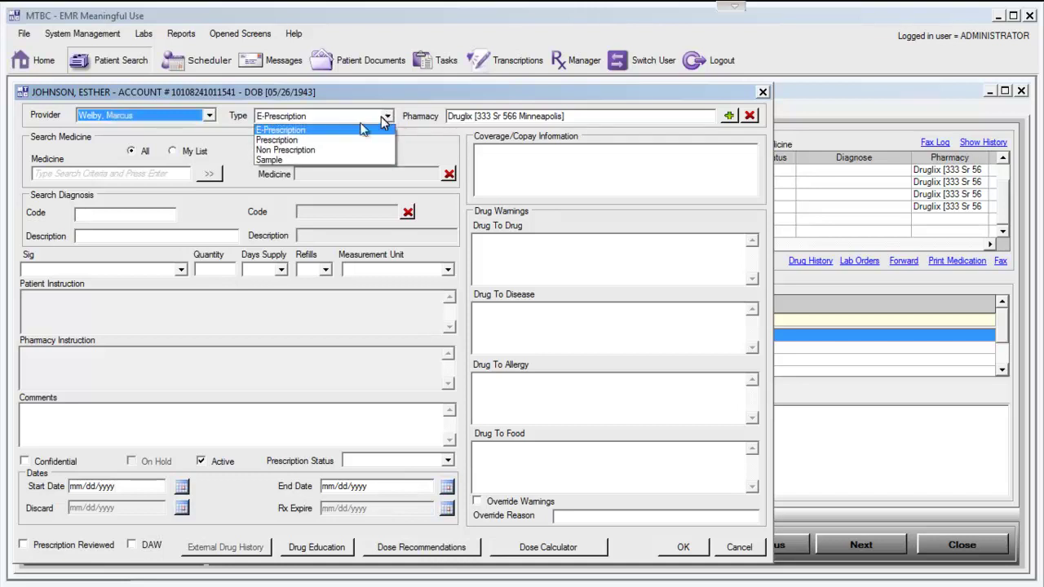
left_click(277, 141)
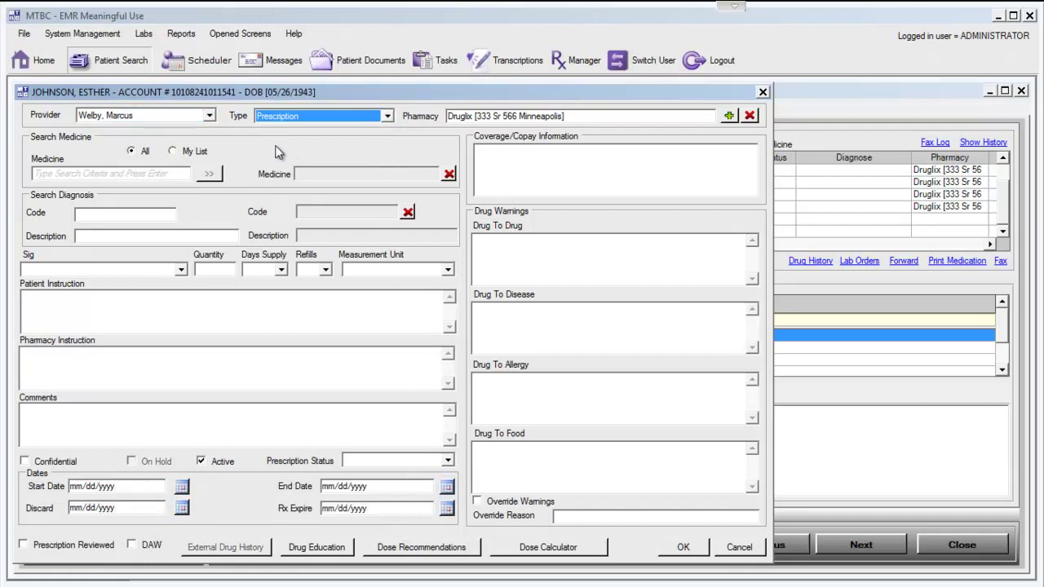
Search the medicines for crestor and choose Crestor 20 mg Tab for the prescription
left_click(118, 172)
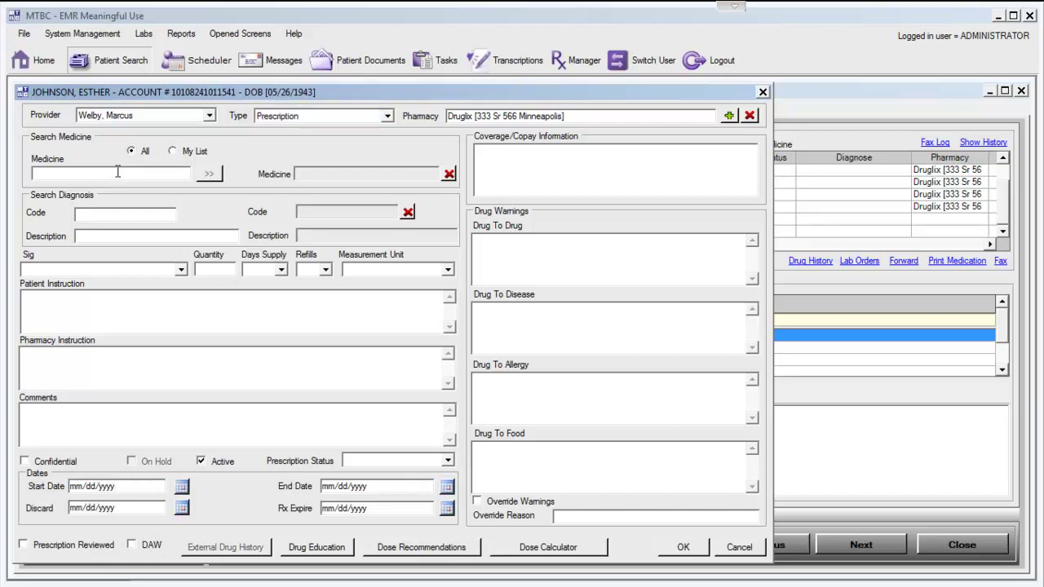
type("crestor")
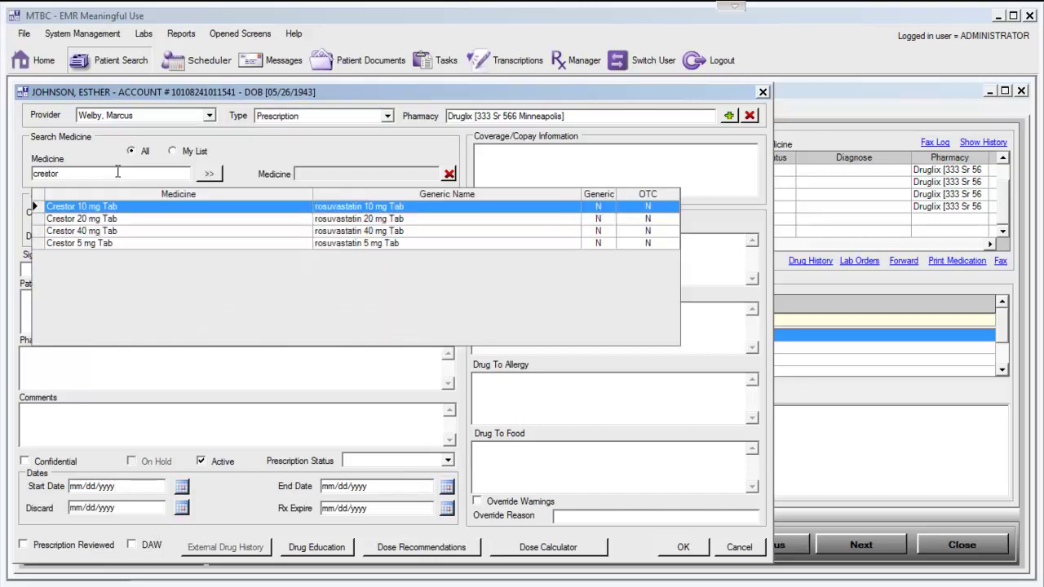
double_click(92, 221)
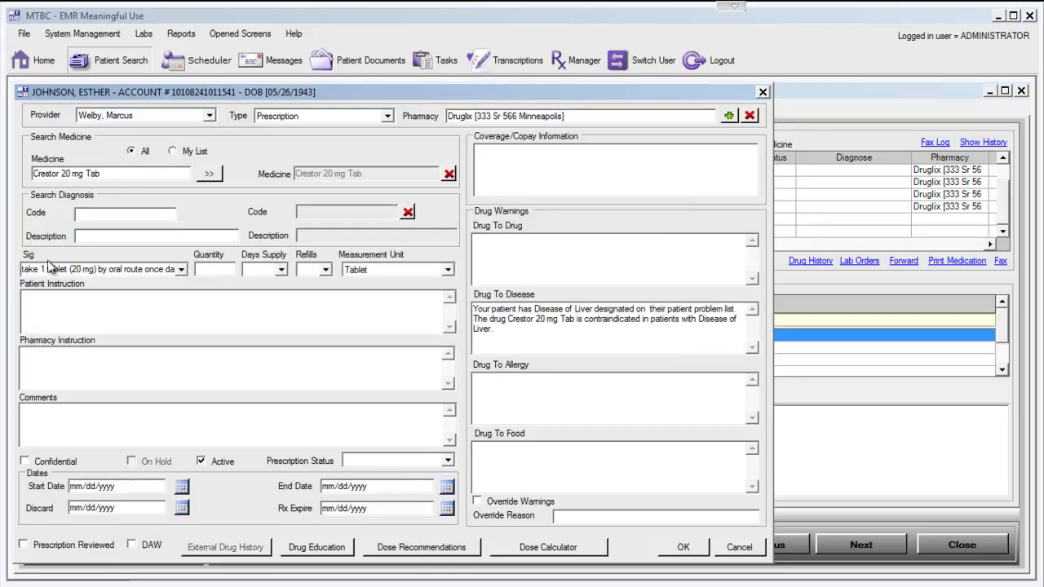
Set the prescription's quantity to 30, days supply to 30 and refills to 0
left_click(215, 270)
type("30")
key("Tab")
type("30")
key("Tab")
type("0")
Change the prescribed medicine to Klor-Con 8 8 mEq Tab, save the prescription and select its entry in the medication list
left_click_drag(141, 174, 10, 167)
type("klor")
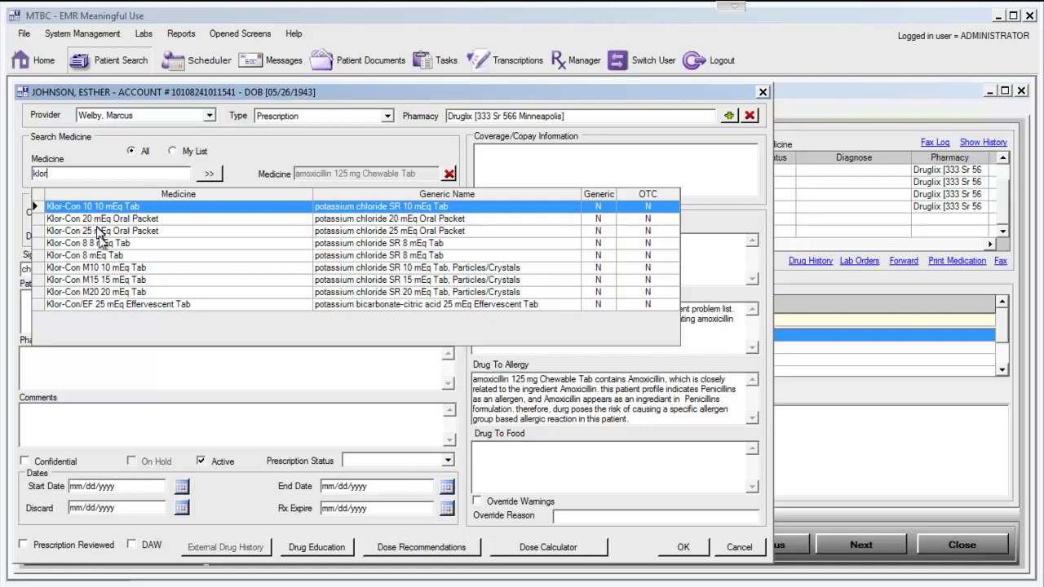
double_click(105, 244)
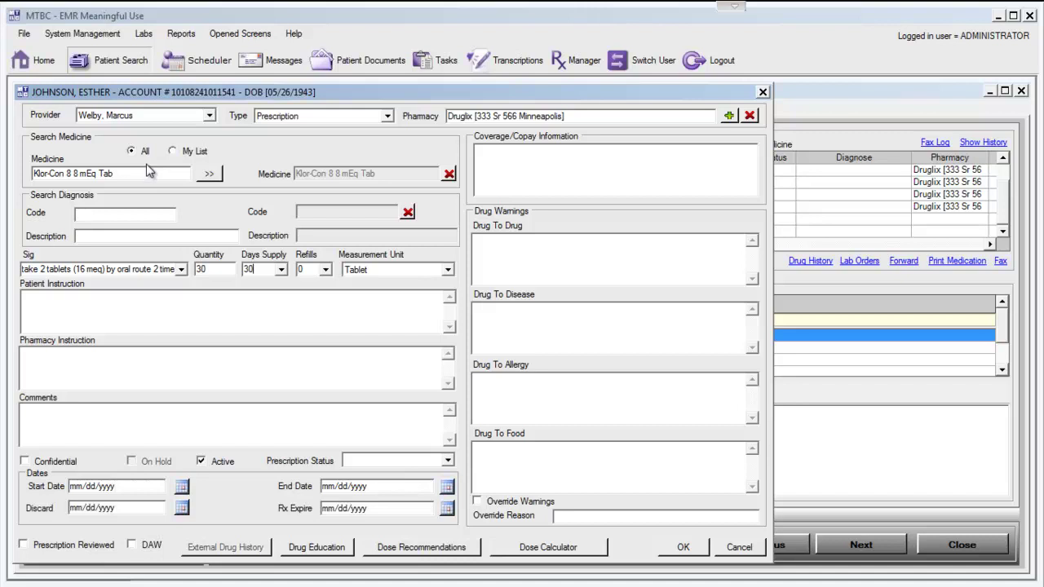
left_click(682, 549)
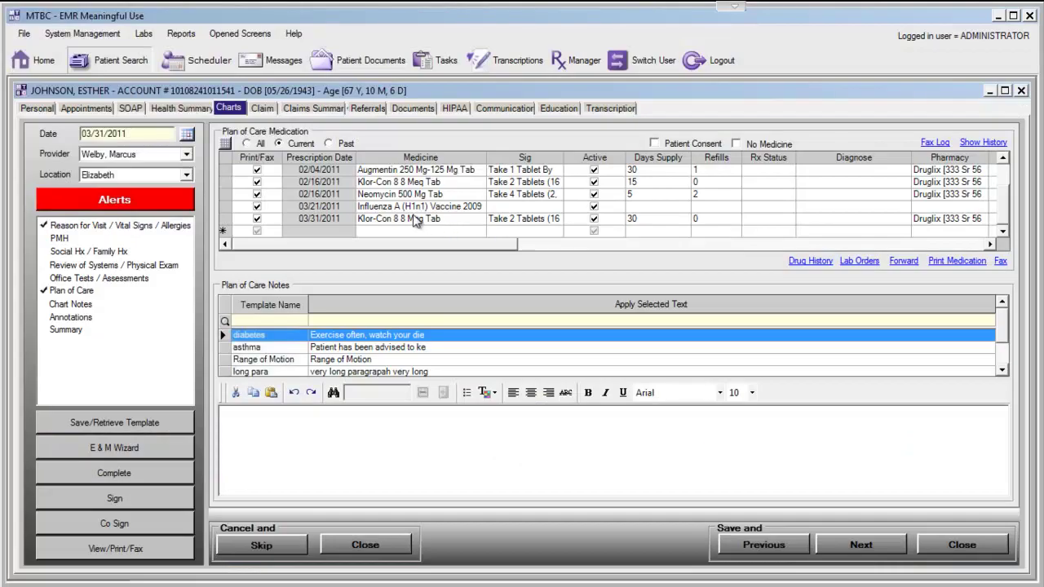
left_click(416, 222)
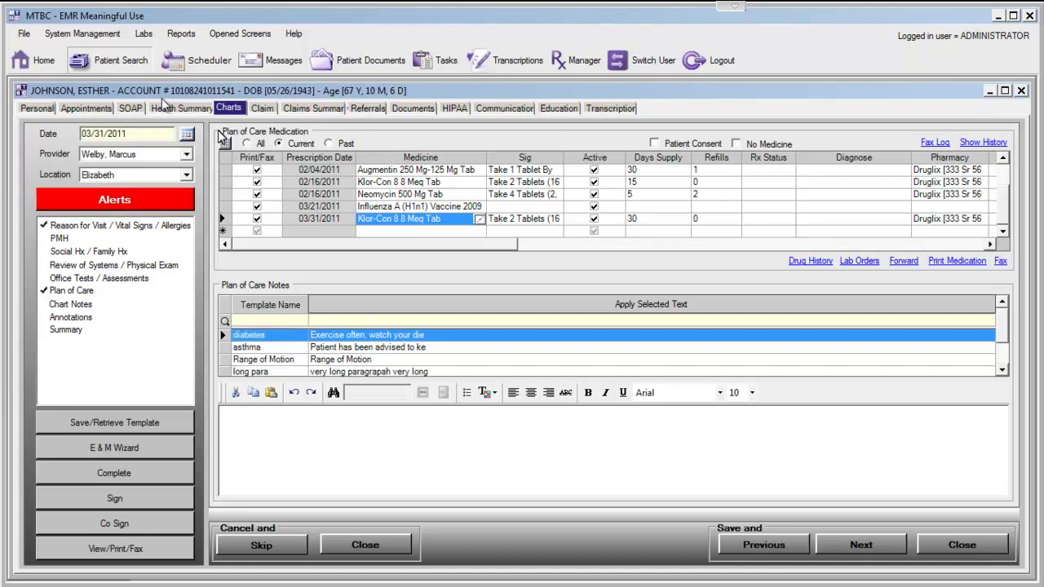
Start a new patient record and enter the patient's last name, first name and date of birth
left_click(111, 54)
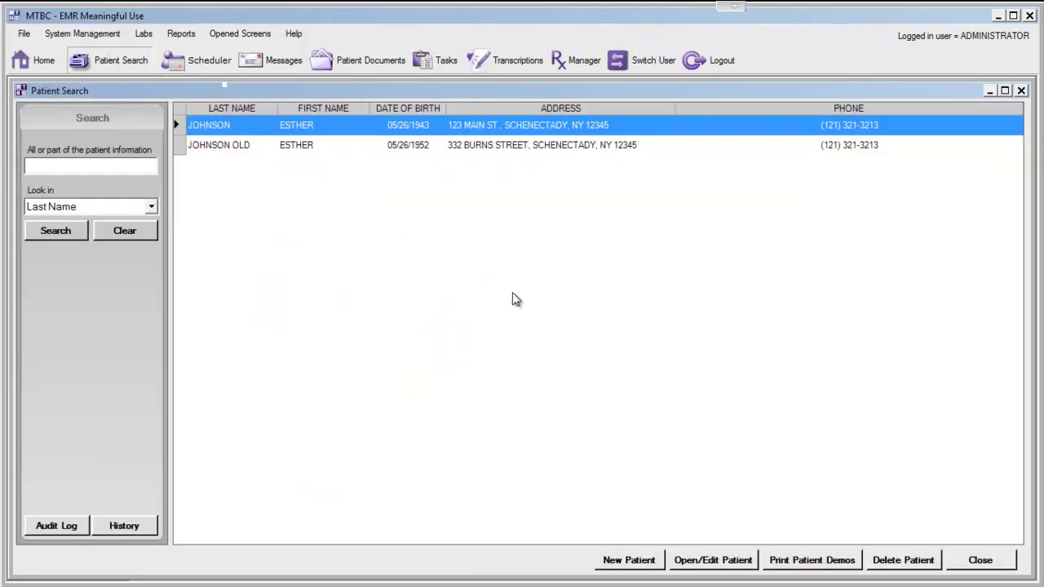
left_click(641, 559)
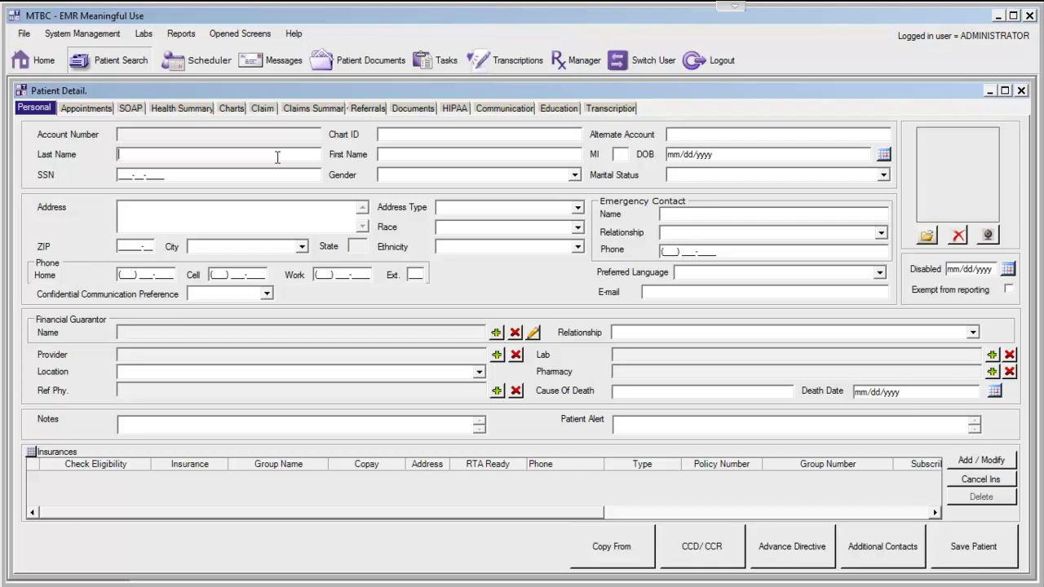
type("SMITH")
key("Tab")
type("MARY")
key("Tab")
key("Tab")
type("12/07/1970")
key("Tab")
key("Tab")
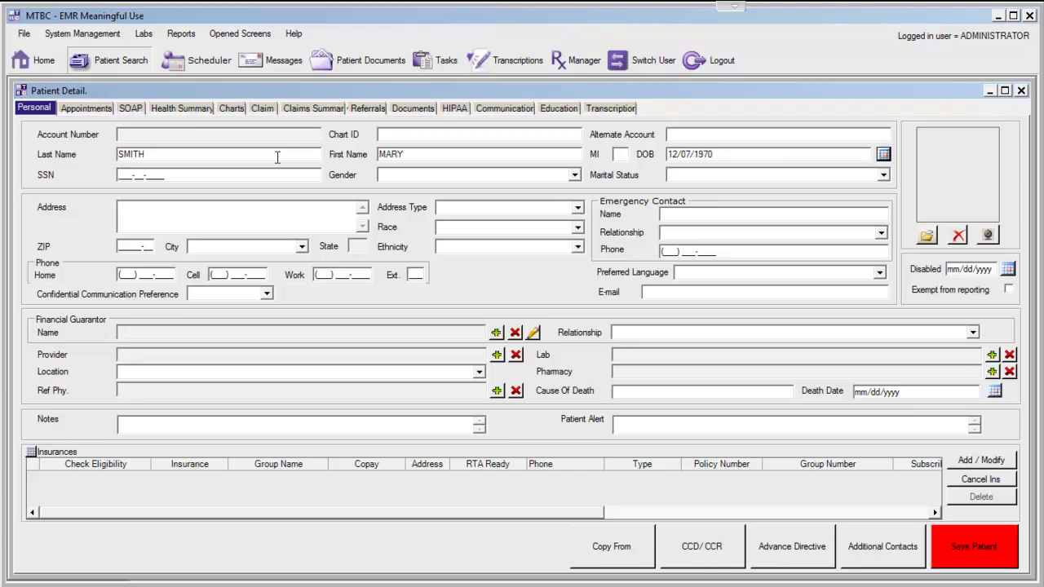
Set the new patient's gender to female, fill in the street address and ZIP code, and save the record
key("f")
key("Tab")
type("123 MAIN ST.")
key("Tab")
type("08823")
key("Tab")
key("Tab")
left_click(976, 547)
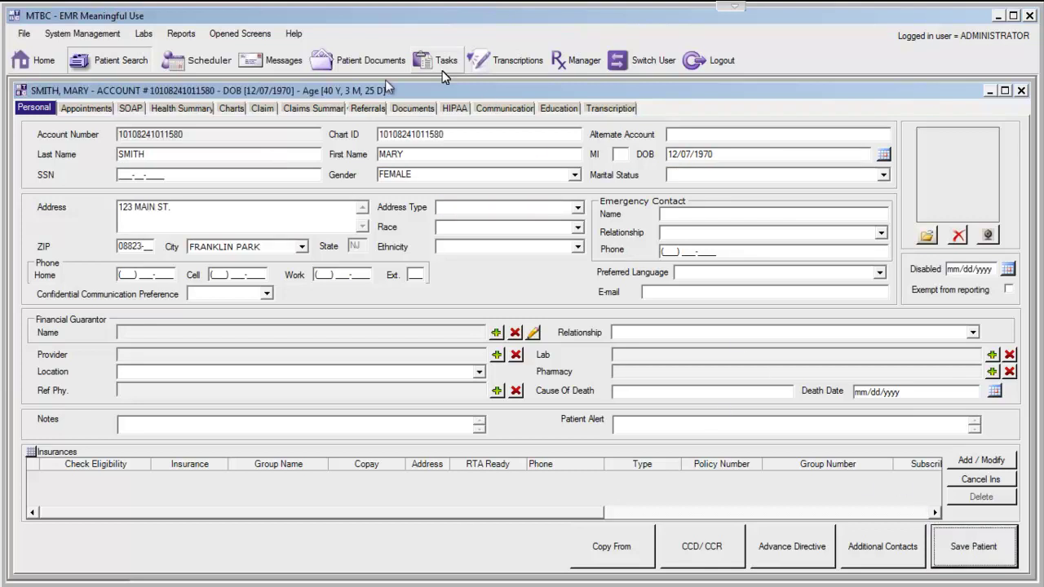
Create a new chart for the patient and start a medication entry in its Plan of Care without a benefit plan
left_click(229, 109)
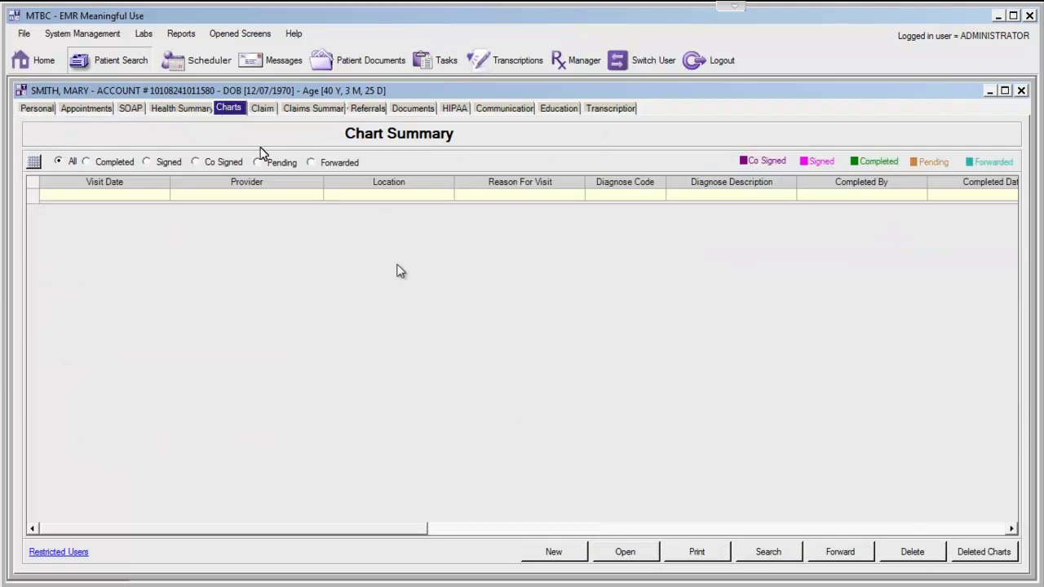
left_click(555, 552)
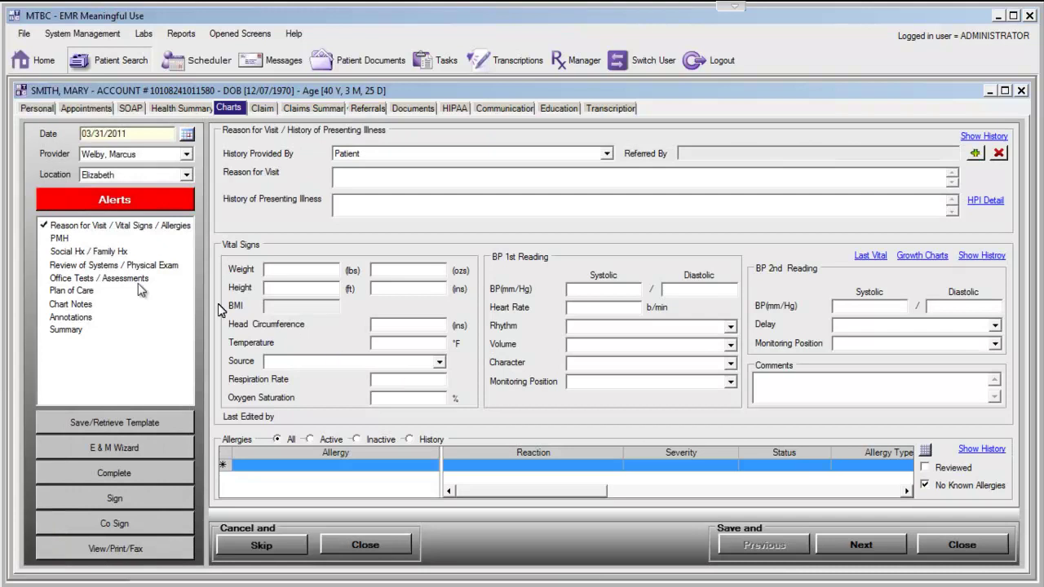
left_click(82, 291)
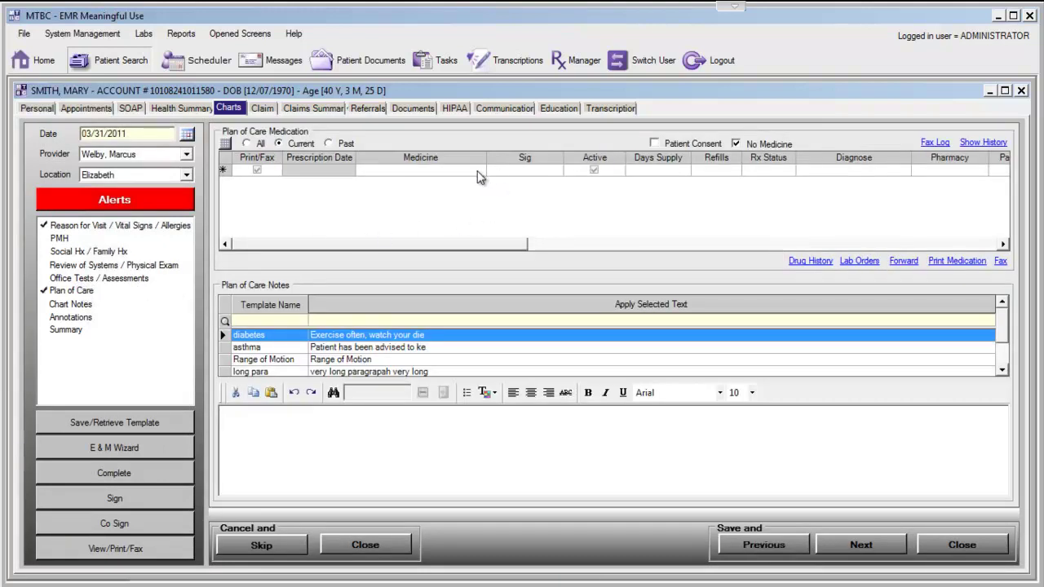
left_click(478, 171)
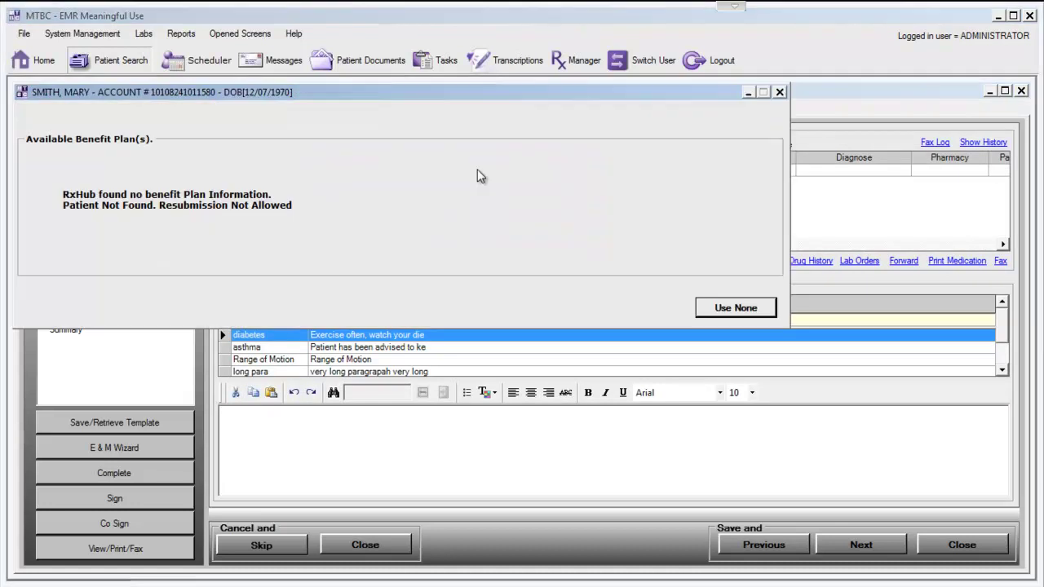
left_click(731, 308)
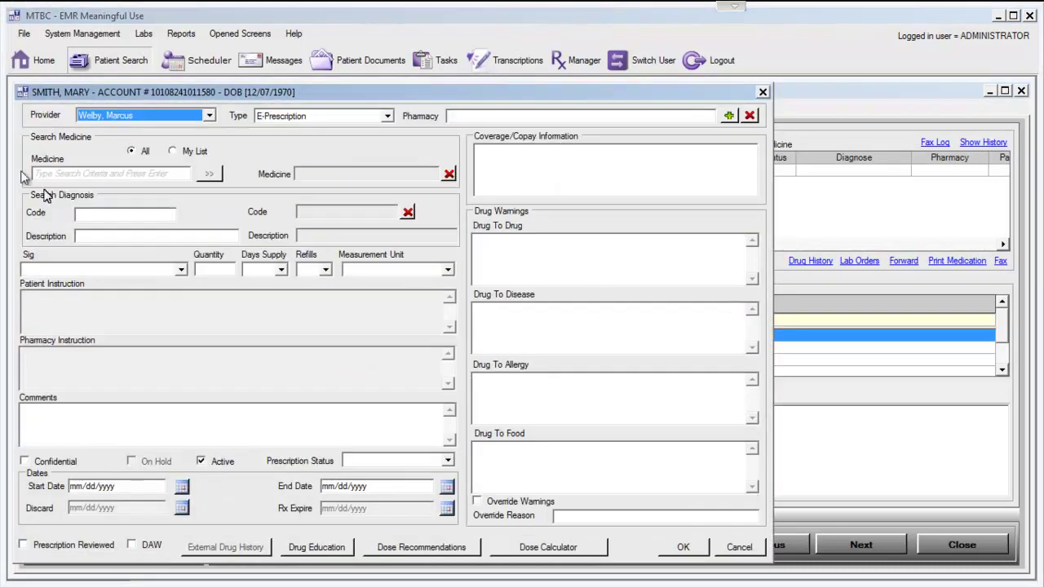
Set the order type to Prescription, choose Lipitor 40 mg Tab as the medicine and save the prescription
left_click(92, 173)
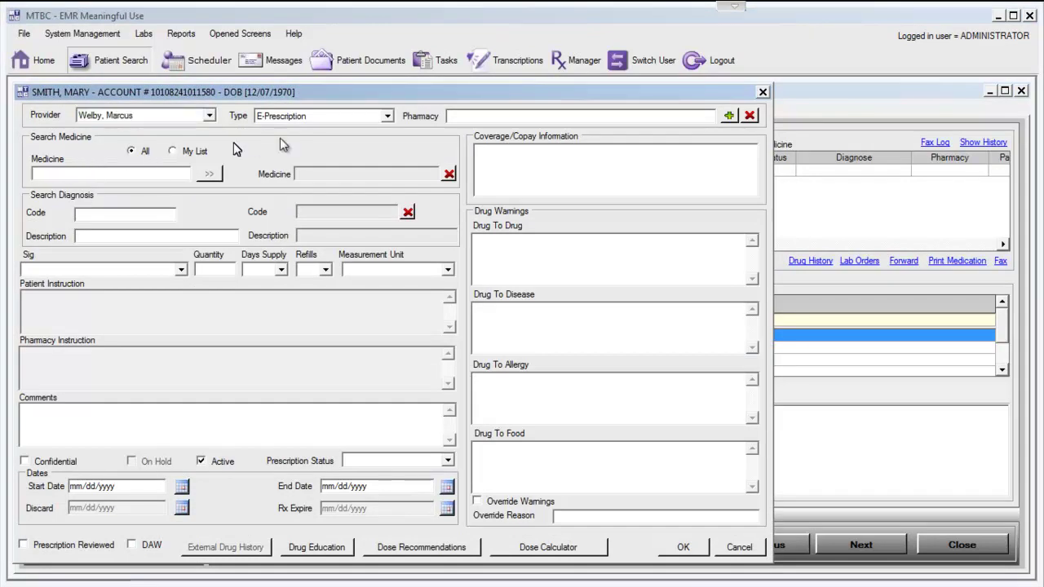
left_click(342, 119)
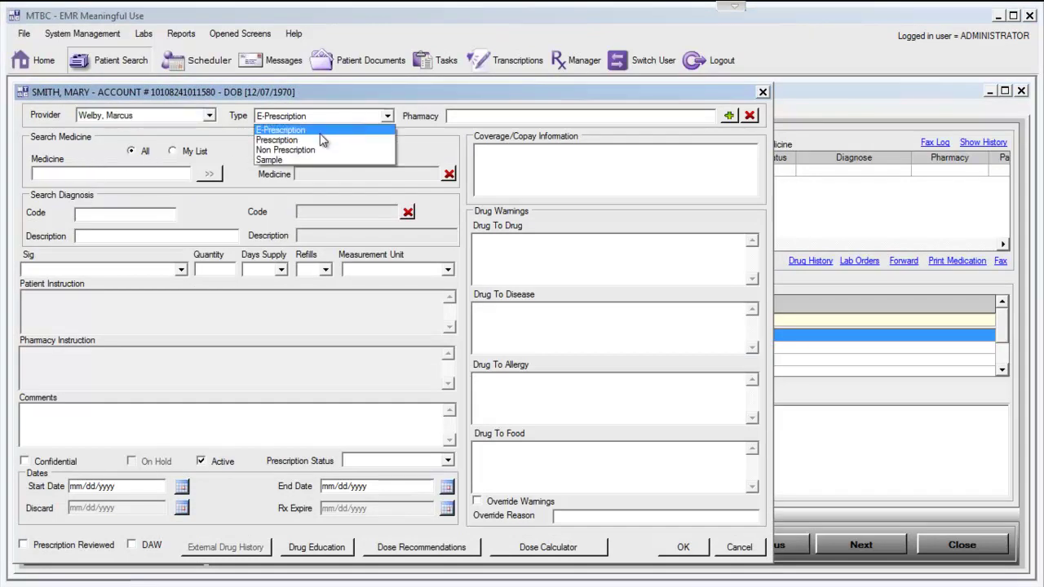
left_click(316, 138)
left_click(164, 173)
type("lipitor 40 mg Tab")
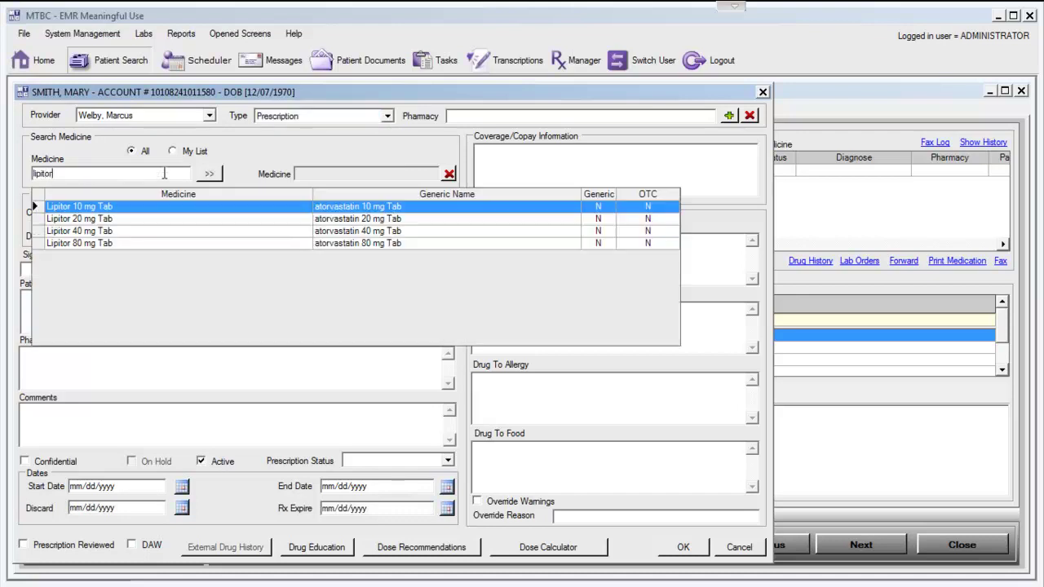
double_click(85, 231)
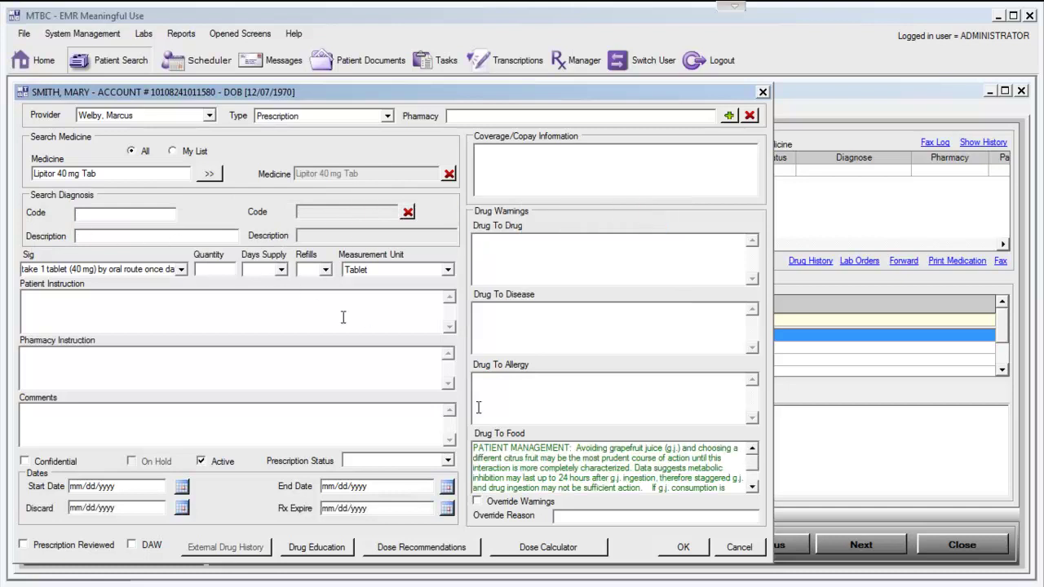
left_click(684, 547)
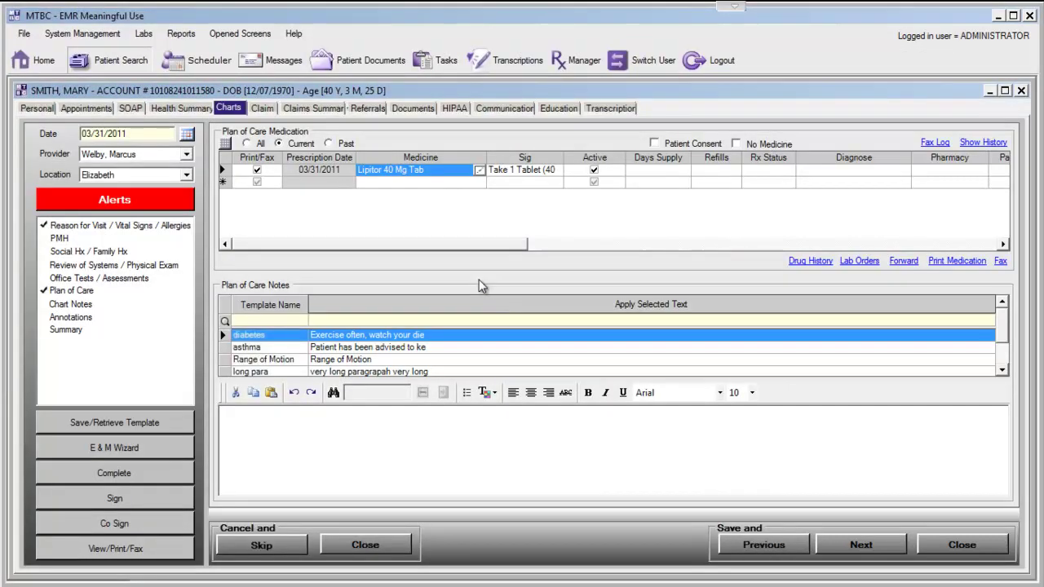